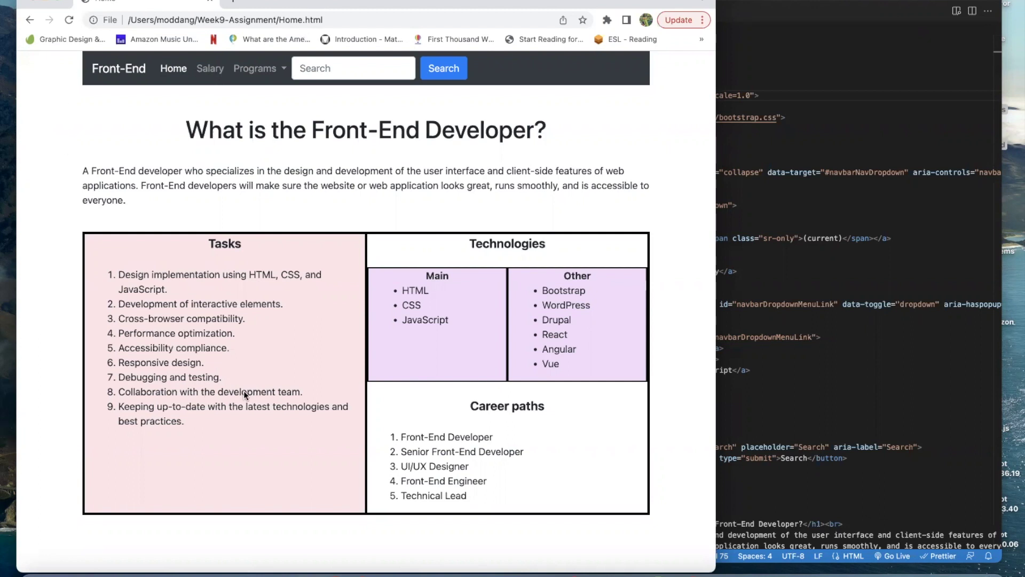
Step: Bring the Home.html source in front of Chrome and scroll through its markup
{"action": "left_click", "coordinate": [912, 265]}
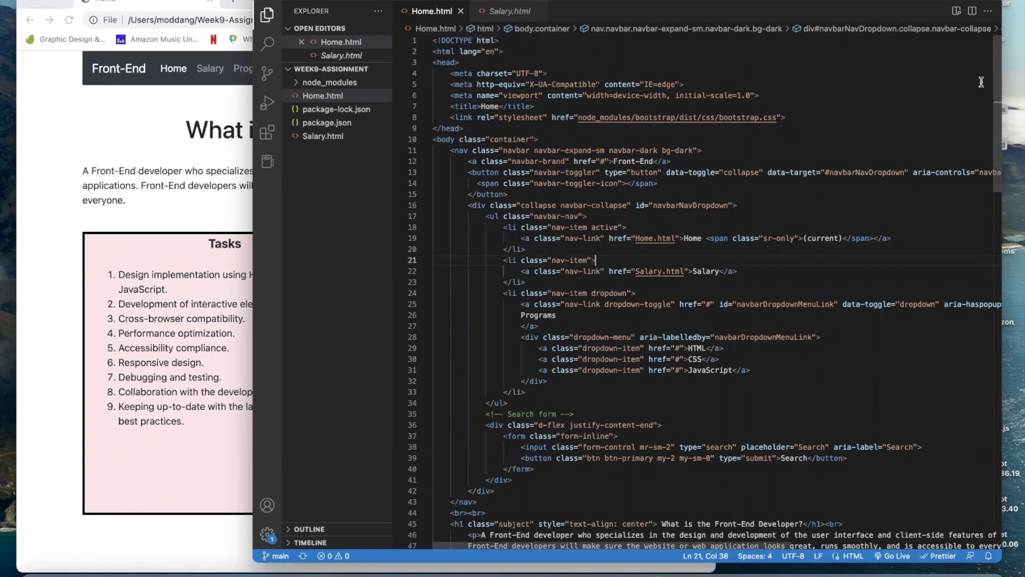
{"action": "scroll", "coordinate": [994, 86], "scroll_direction": "down", "scroll_amount": 3}
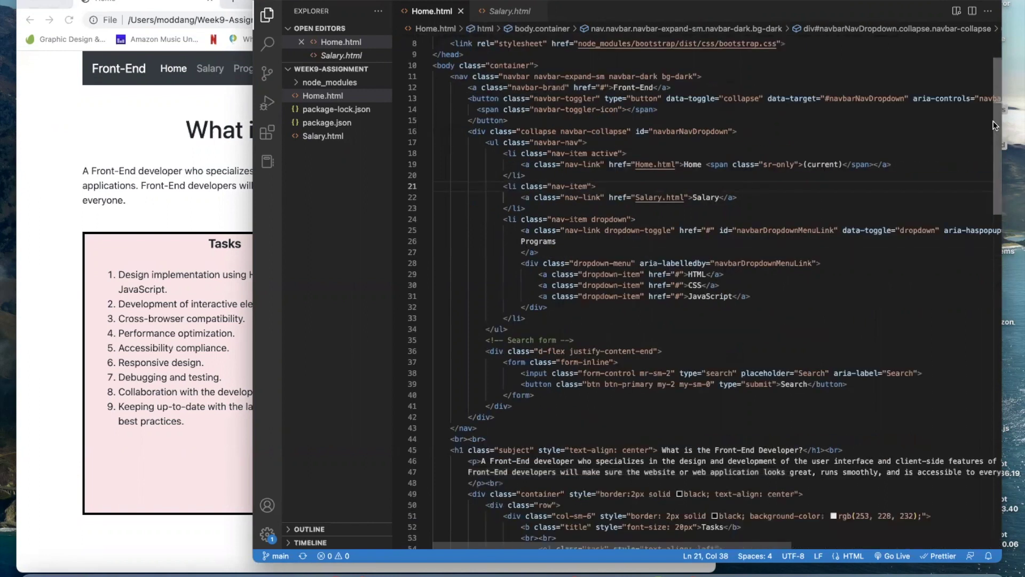
{"action": "scroll", "coordinate": [994, 120], "scroll_direction": "down", "scroll_amount": 3}
{"action": "scroll", "coordinate": [993, 85], "scroll_direction": "up", "scroll_amount": 5}
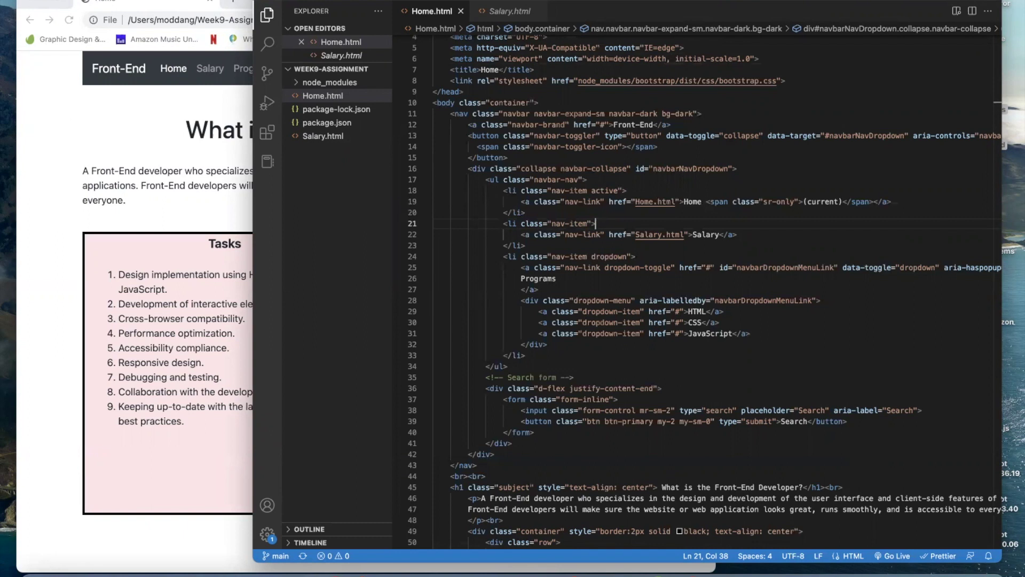
Step: On the rendered Home page, open and close the Programs dropdown, then try the search field
{"action": "left_click", "coordinate": [59, 115]}
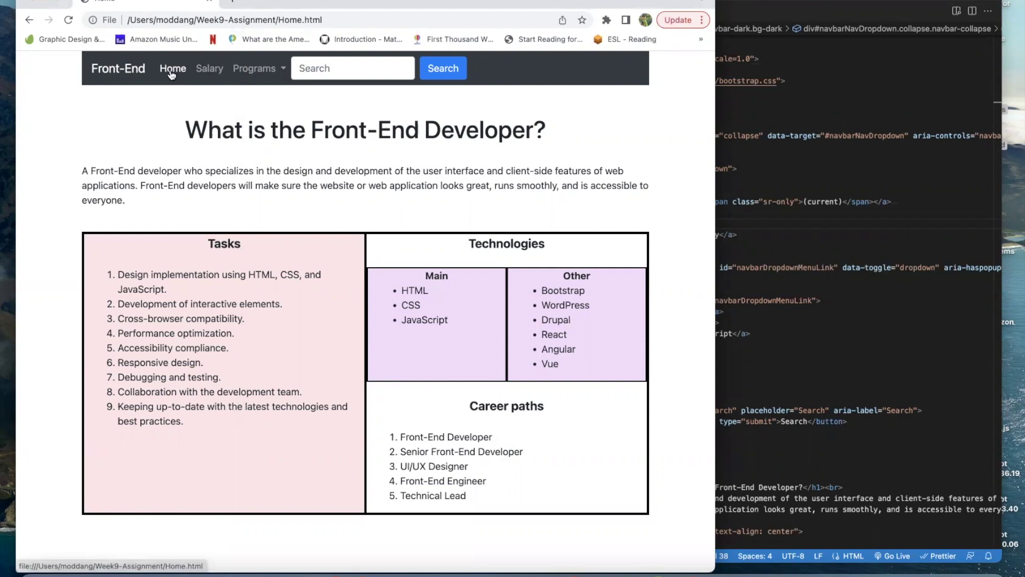
{"action": "left_click", "coordinate": [278, 70]}
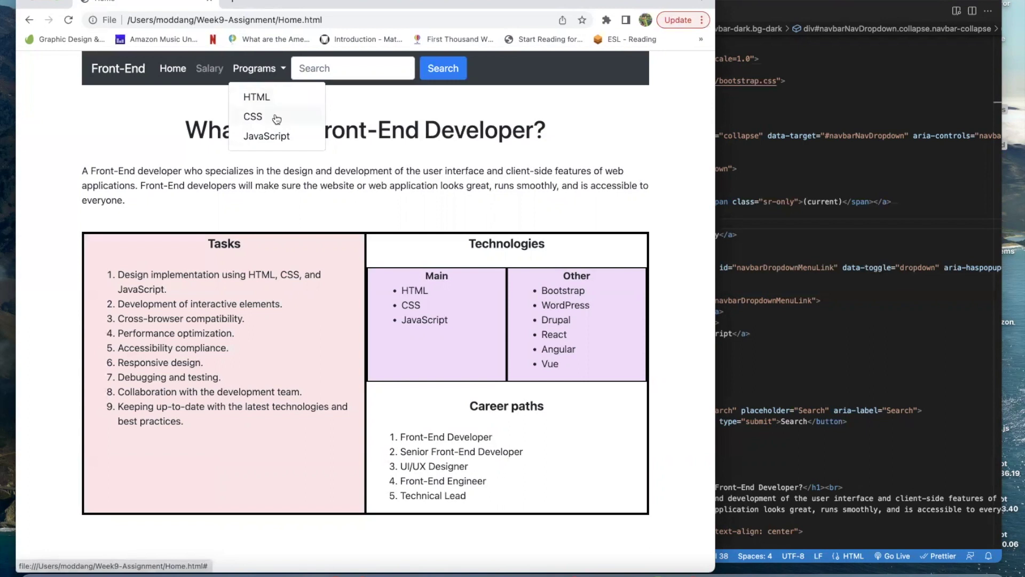
{"action": "left_click", "coordinate": [376, 107]}
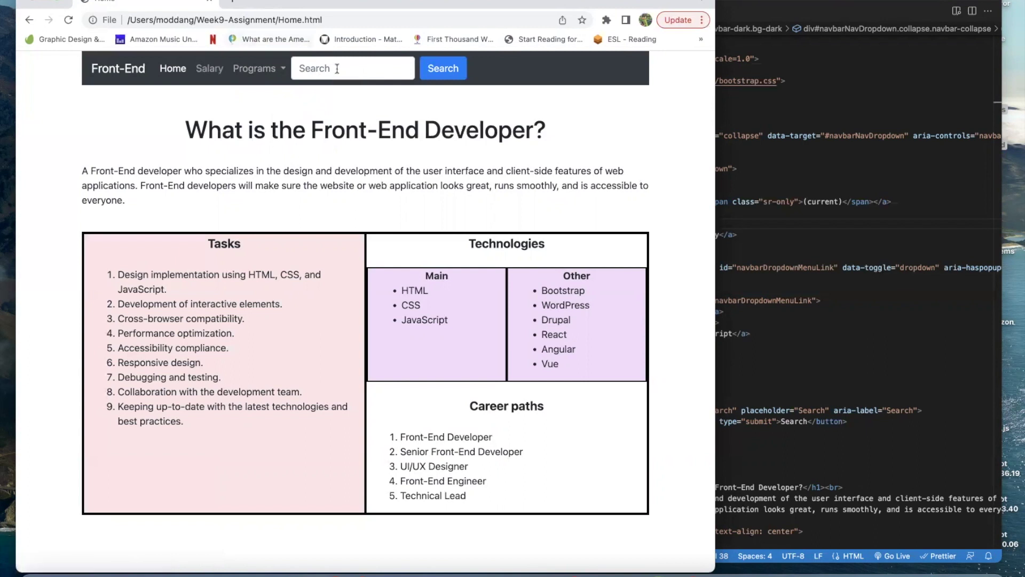
{"action": "left_click", "coordinate": [440, 77]}
Step: Review the Home.html navbar-toggler and collapse markup, then select 'style' on the line 54 task list
{"action": "left_click", "coordinate": [850, 335]}
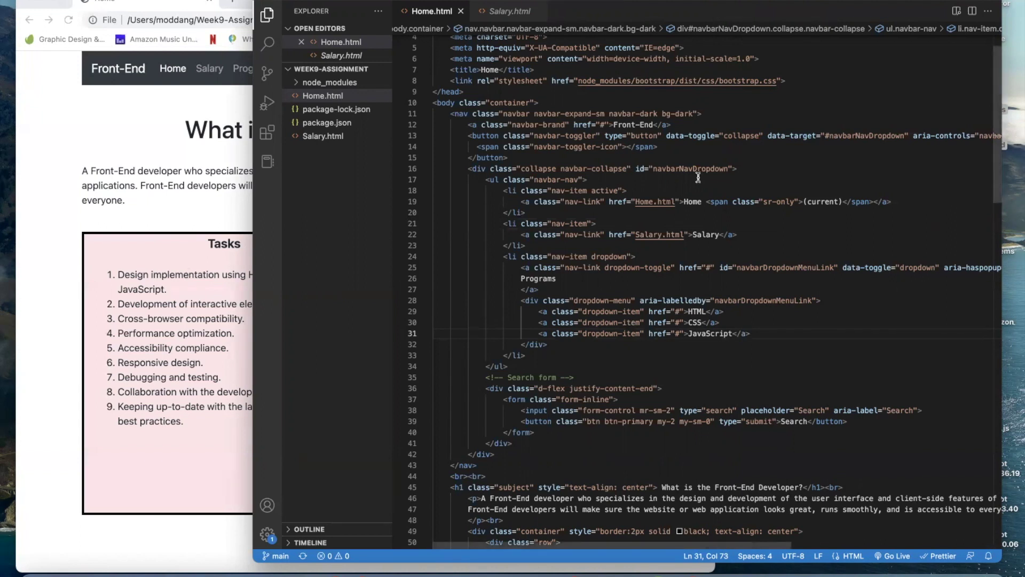
{"action": "left_click", "coordinate": [605, 136]}
{"action": "left_click", "coordinate": [736, 169]}
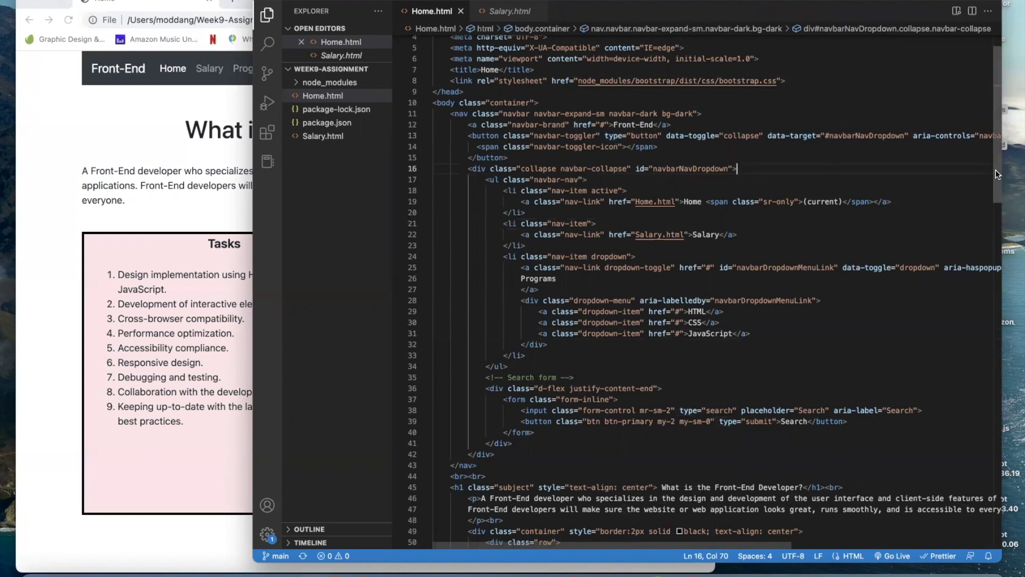
{"action": "mouse_move", "coordinate": [995, 168]}
{"action": "left_mouse_down"}
{"action": "mouse_move", "coordinate": [997, 156]}
{"action": "mouse_move", "coordinate": [999, 234]}
{"action": "left_mouse_up"}
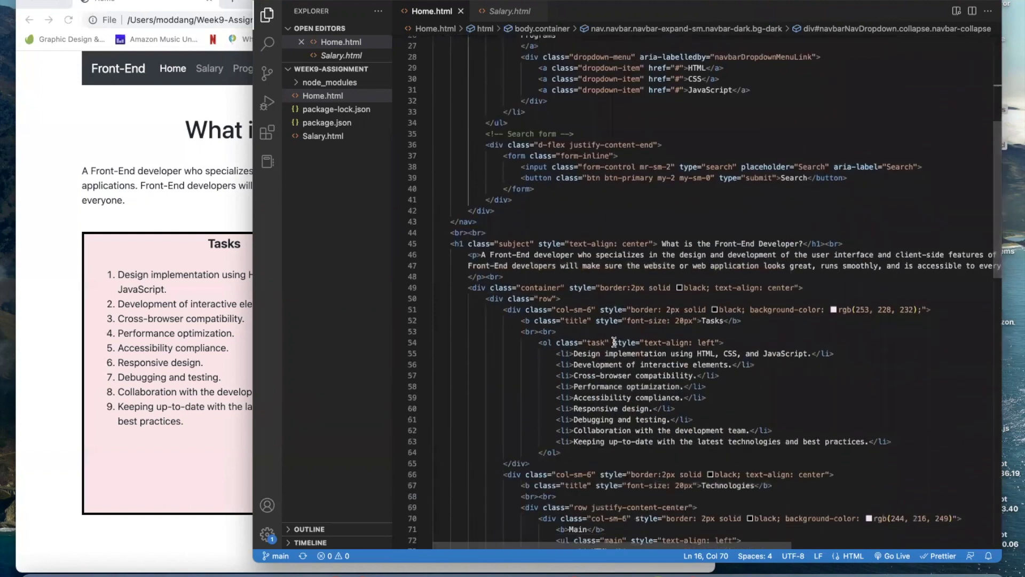
{"action": "left_click", "coordinate": [617, 342]}
{"action": "left_click_drag", "start_coordinate": [618, 343], "coordinate": [633, 344]}
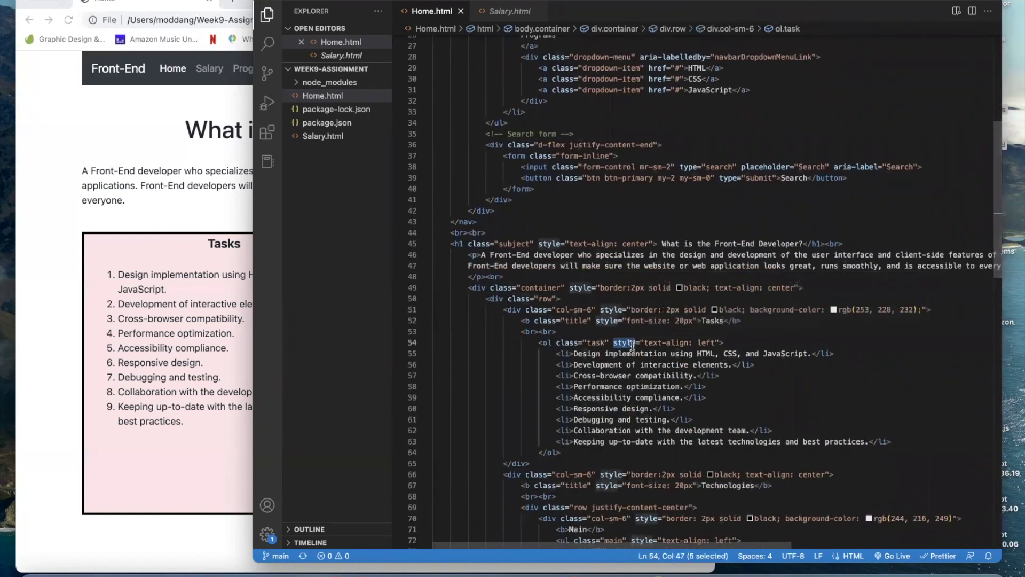
Step: Return to the rendered Home page and follow its navbar Salary link
{"action": "left_click", "coordinate": [183, 297]}
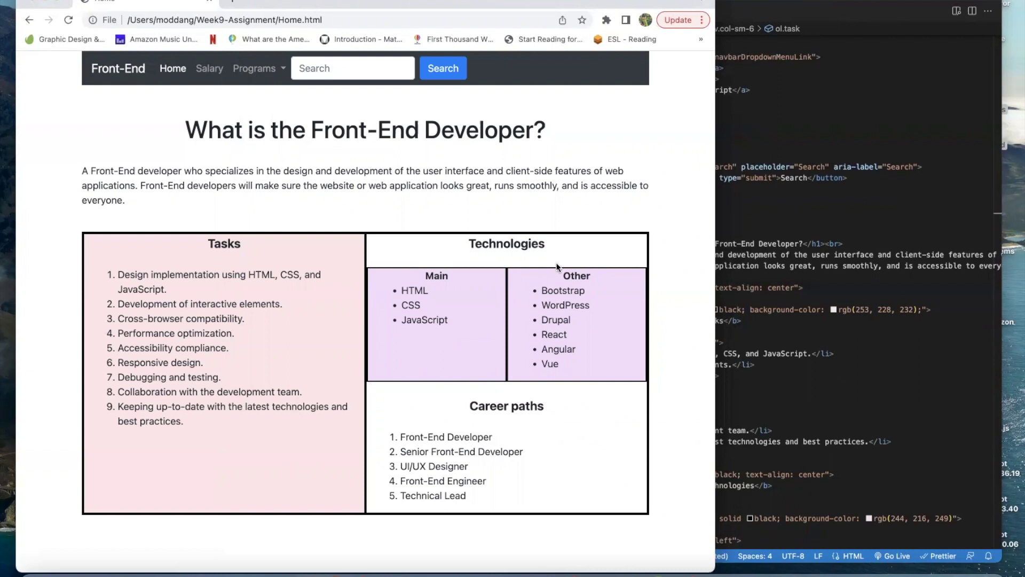
{"action": "left_click", "coordinate": [221, 72]}
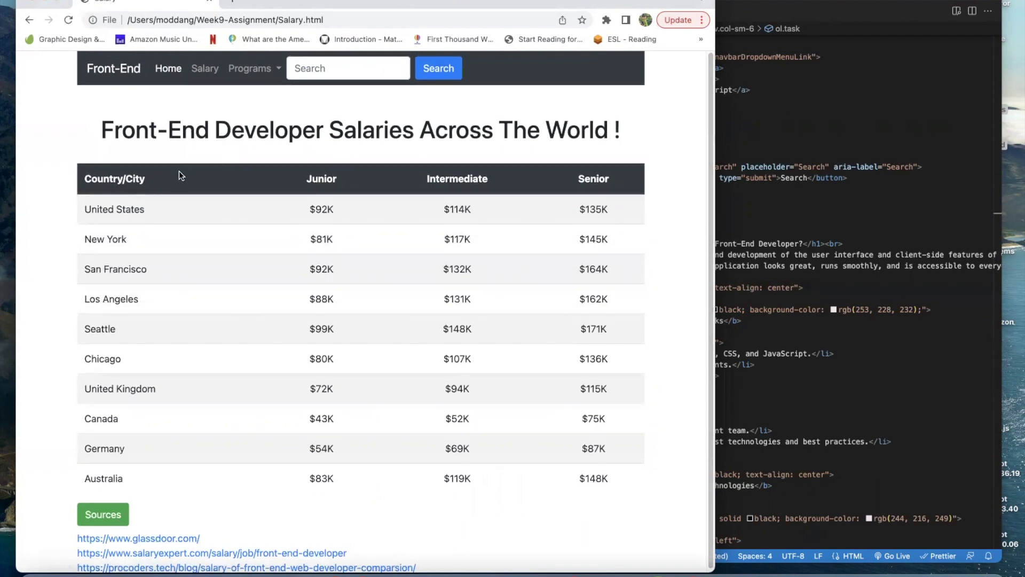
{"action": "left_click", "coordinate": [884, 147]}
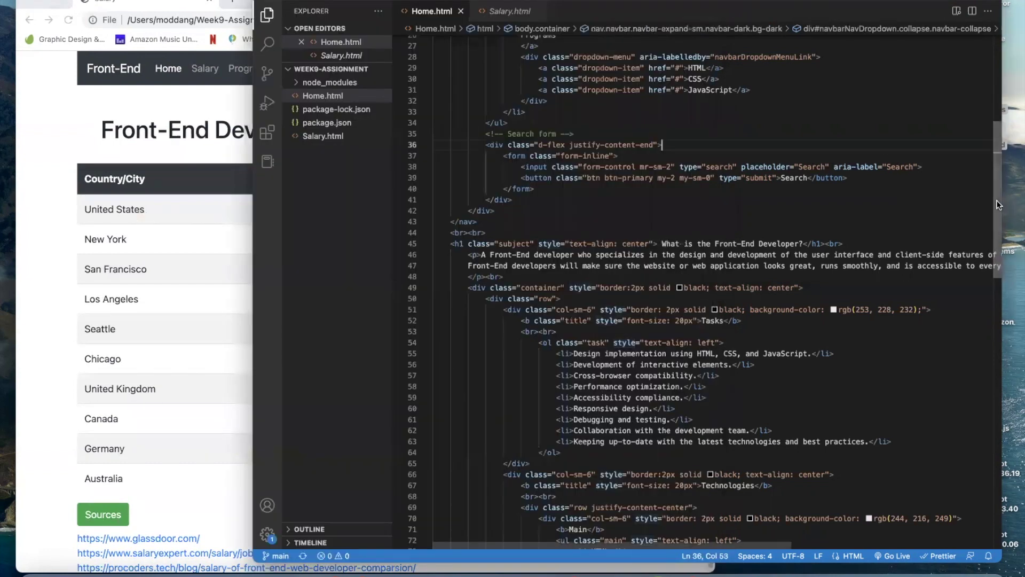
{"action": "scroll", "coordinate": [986, 285], "scroll_direction": "down", "scroll_amount": 3}
{"action": "scroll", "coordinate": [987, 285], "scroll_direction": "down", "scroll_amount": 9}
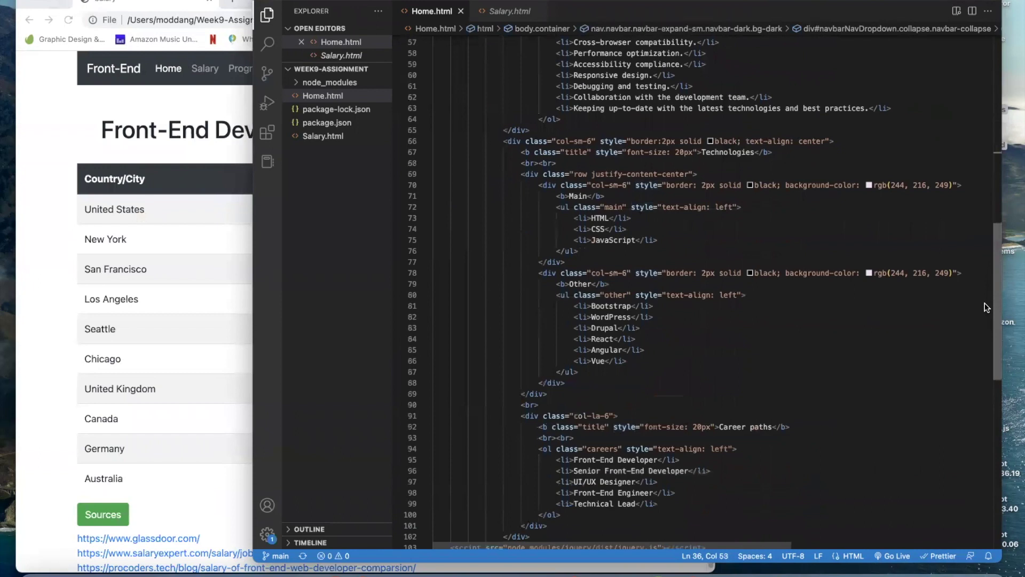
{"action": "scroll", "coordinate": [982, 342], "scroll_direction": "down", "scroll_amount": 4}
{"action": "left_click", "coordinate": [496, 11]}
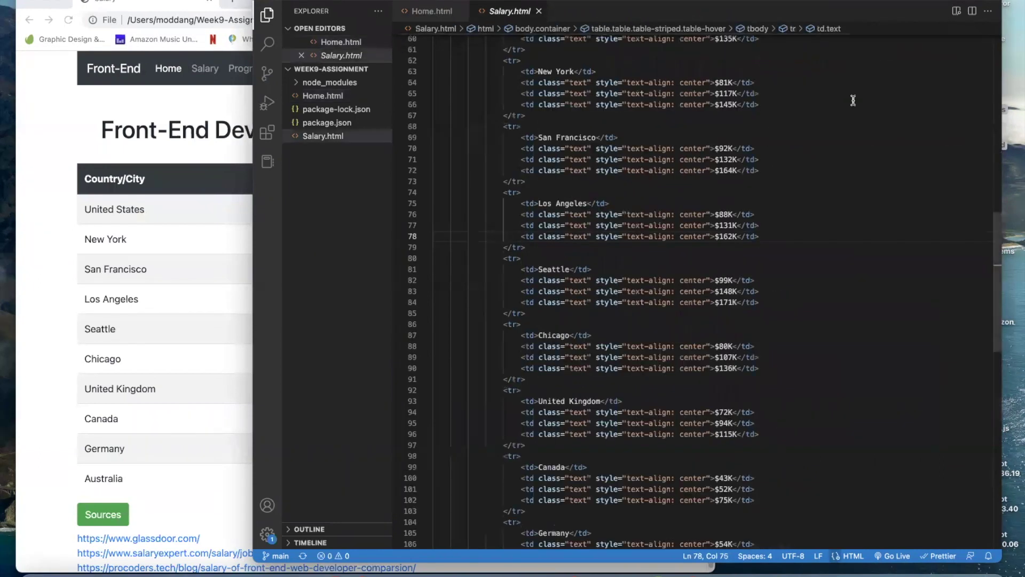
{"action": "left_click_drag", "start_coordinate": [998, 248], "coordinate": [995, 133]}
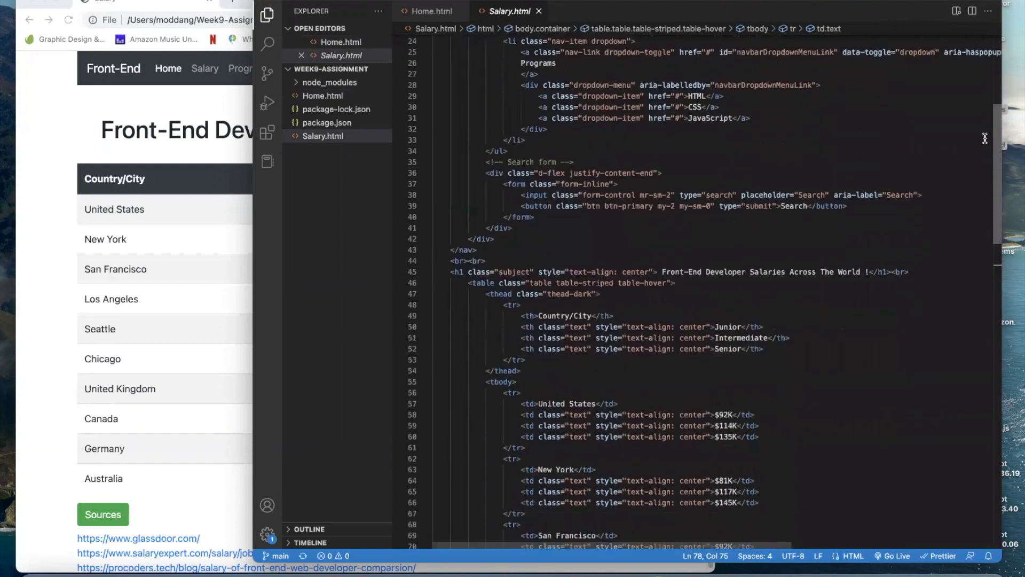
{"action": "left_click", "coordinate": [45, 133]}
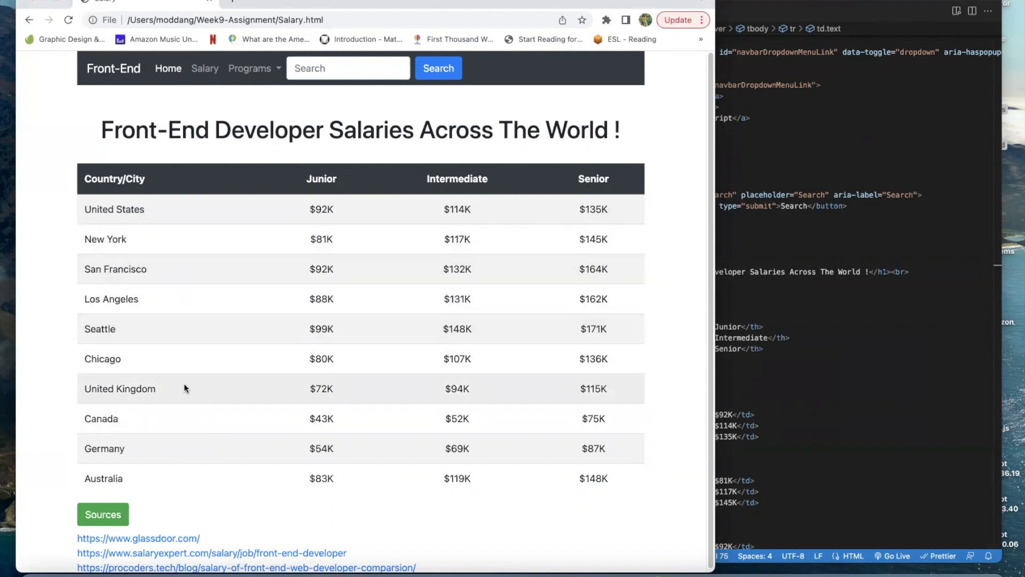
{"action": "left_click", "coordinate": [851, 414]}
{"action": "mouse_move", "coordinate": [561, 414]}
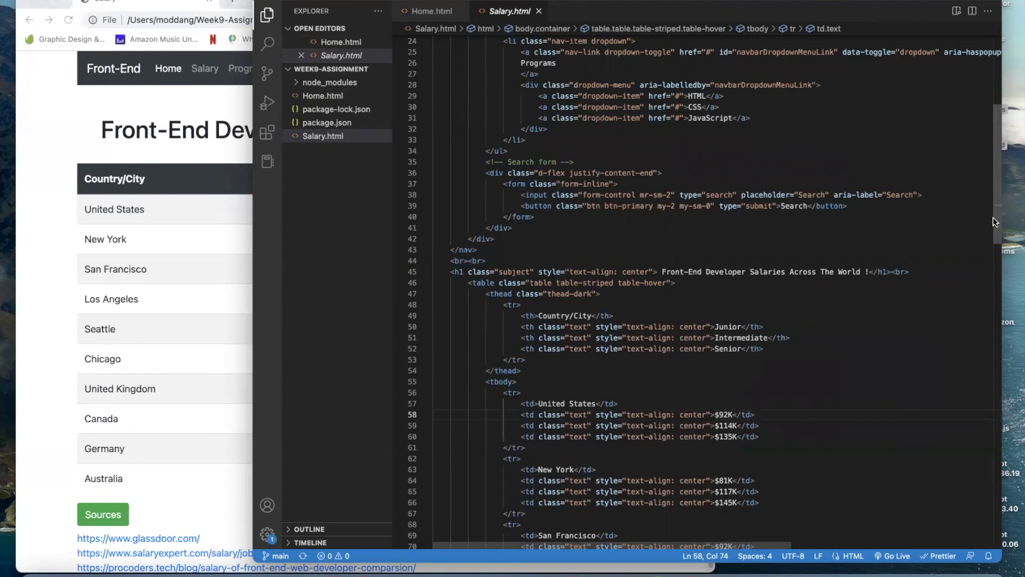
{"action": "left_click_drag", "start_coordinate": [995, 221], "coordinate": [995, 255]}
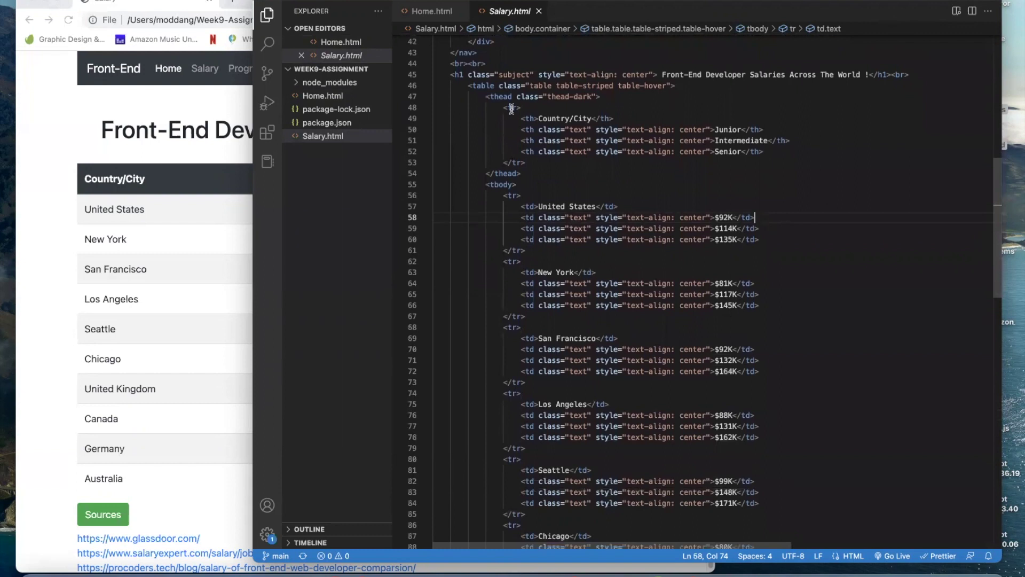
{"action": "left_click", "coordinate": [657, 115]}
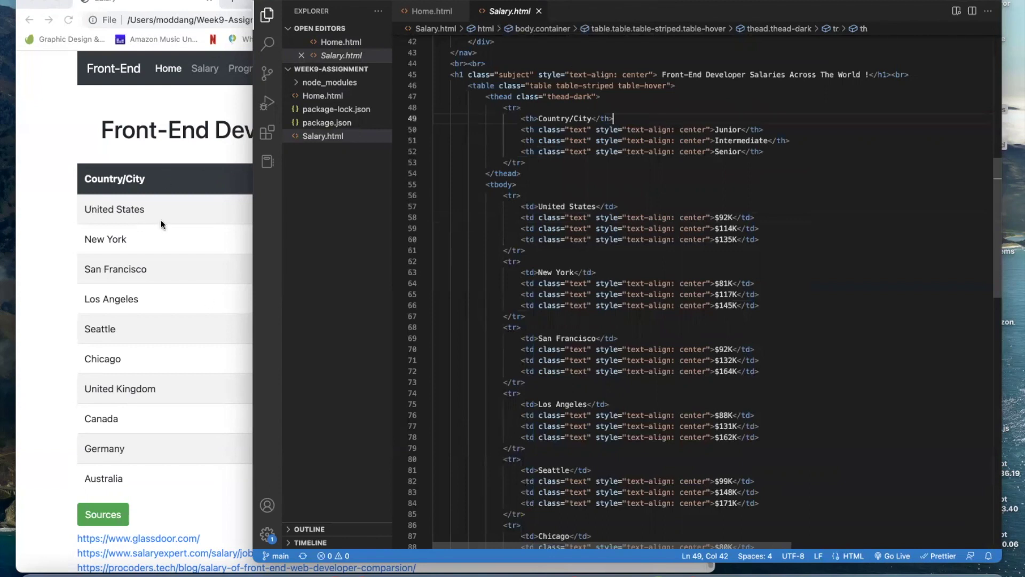
{"action": "left_click", "coordinate": [530, 86]}
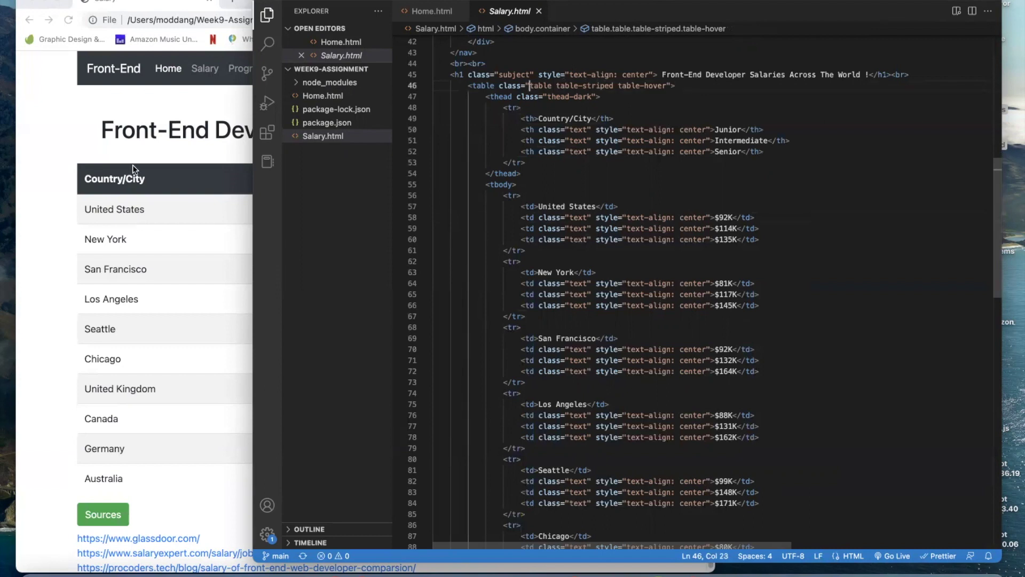
{"action": "left_click", "coordinate": [149, 214]}
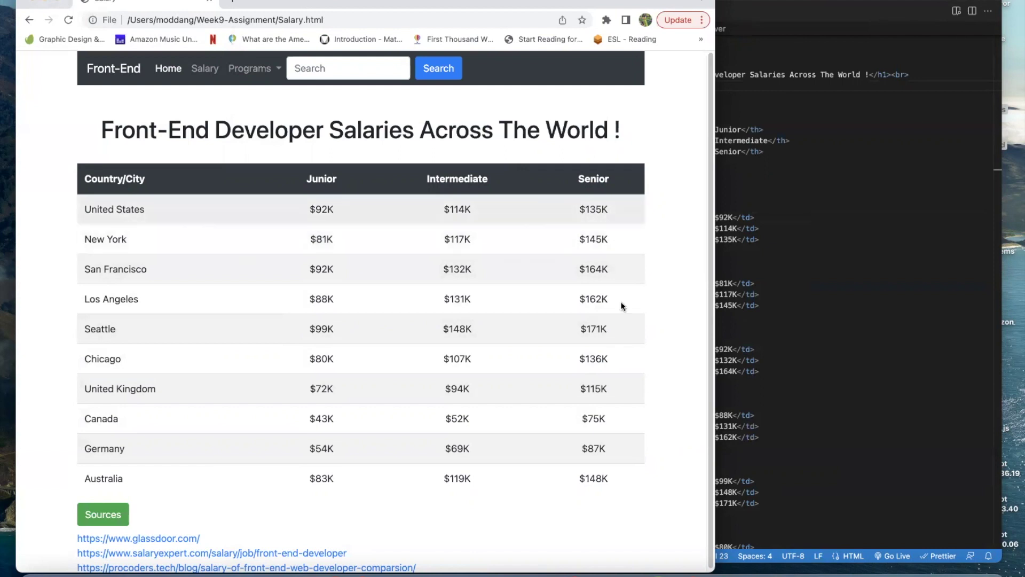
Step: Review the end of Salary.html, then scroll the rendered page down to its Sources list
{"action": "left_click", "coordinate": [816, 298]}
{"action": "scroll", "coordinate": [990, 283], "scroll_direction": "down", "scroll_amount": 1}
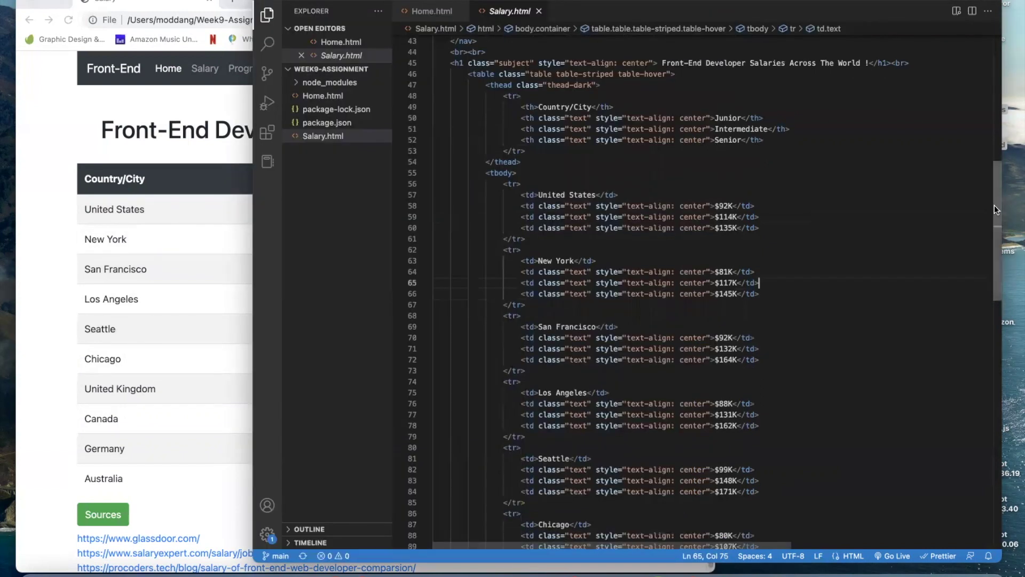
{"action": "scroll", "coordinate": [985, 309], "scroll_direction": "down", "scroll_amount": 10}
{"action": "scroll", "coordinate": [977, 333], "scroll_direction": "down", "scroll_amount": 5}
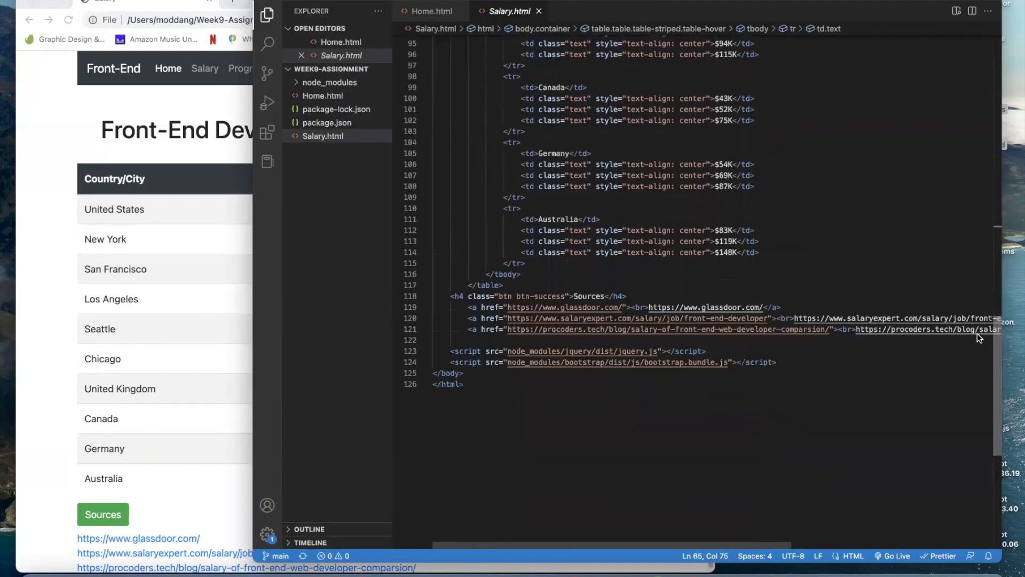
{"action": "left_click", "coordinate": [44, 257]}
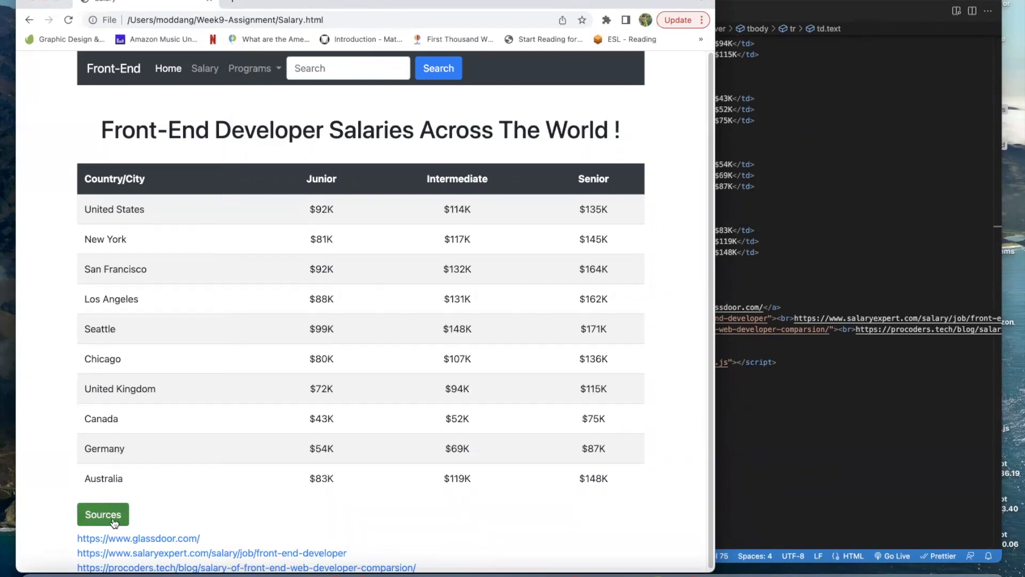
{"action": "scroll", "coordinate": [709, 285], "scroll_direction": "down", "scroll_amount": 1}
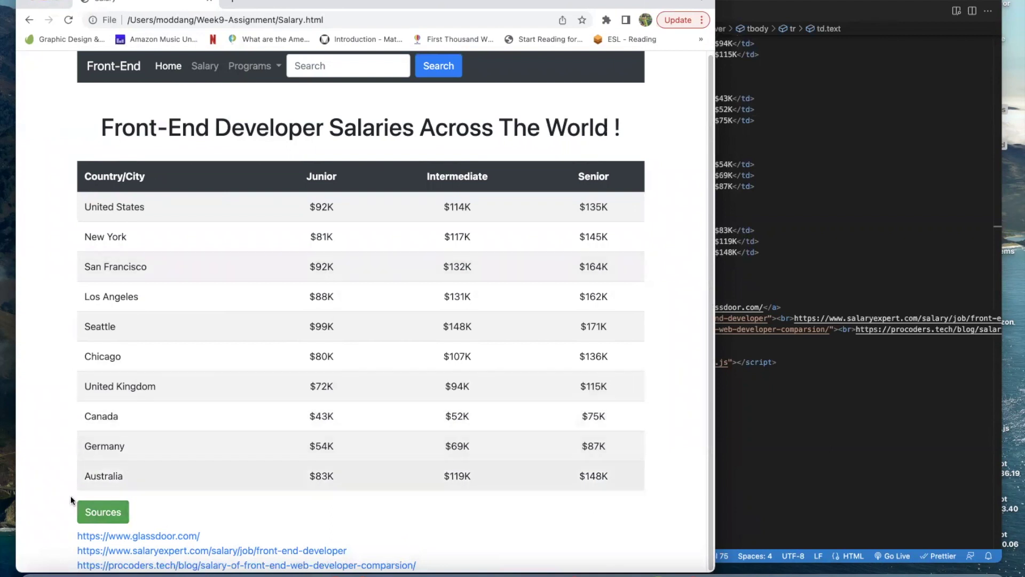
{"action": "mouse_move", "coordinate": [460, 570]}
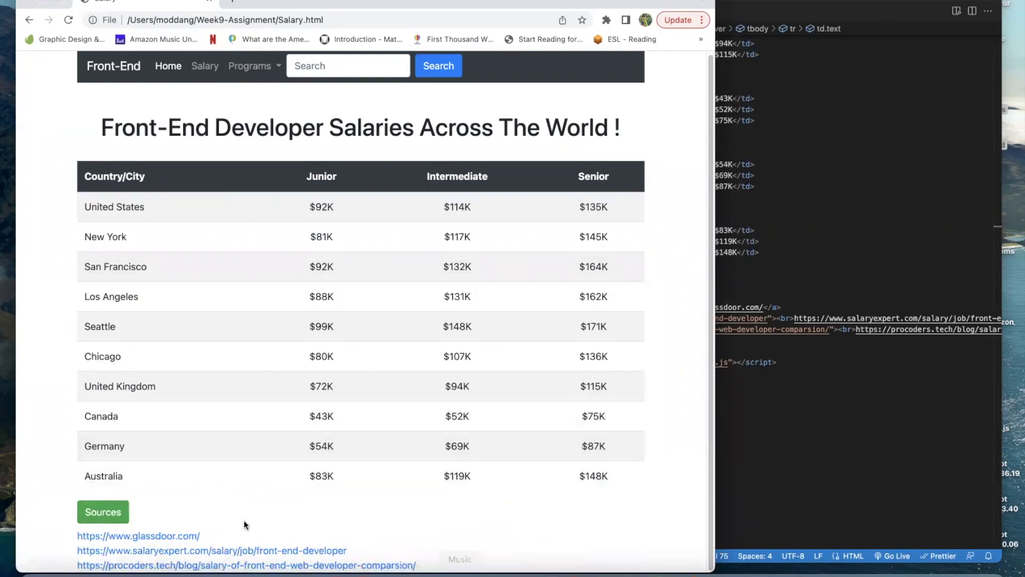
Step: Follow the Glassdoor source link, return to Salary.html, and bring its markup forward
{"action": "left_click", "coordinate": [171, 542]}
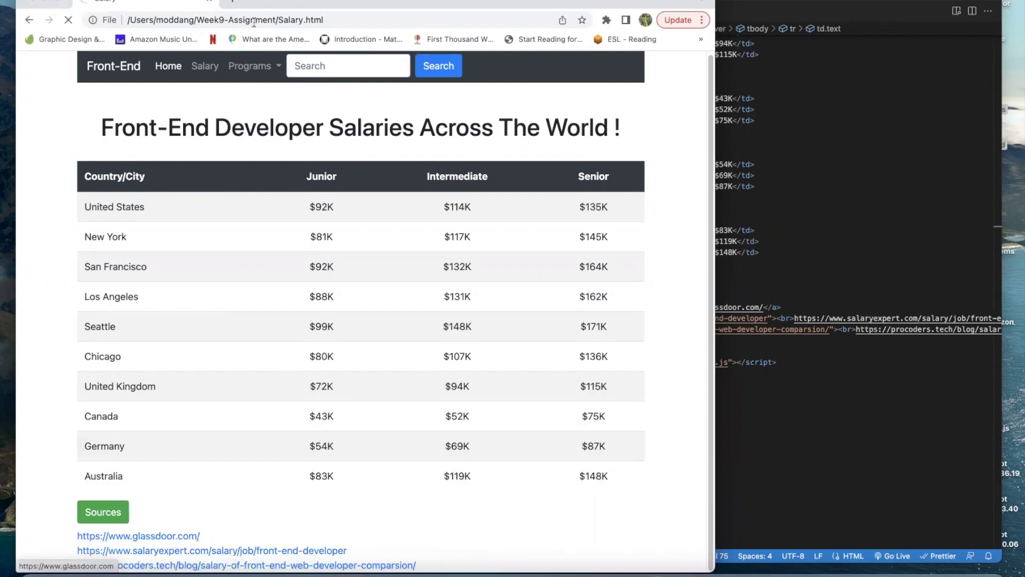
{"action": "left_click", "coordinate": [26, 21]}
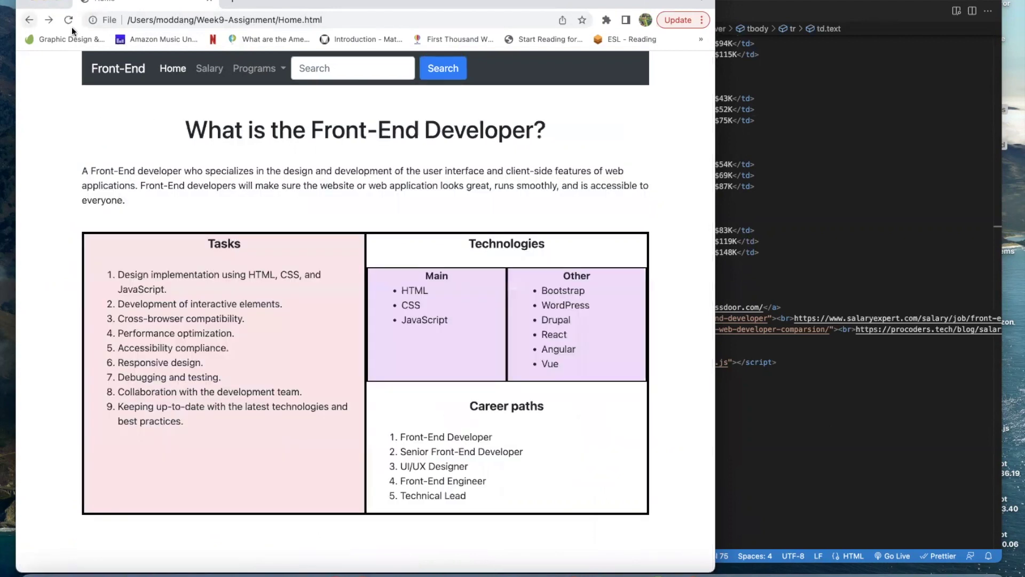
{"action": "left_click", "coordinate": [203, 73]}
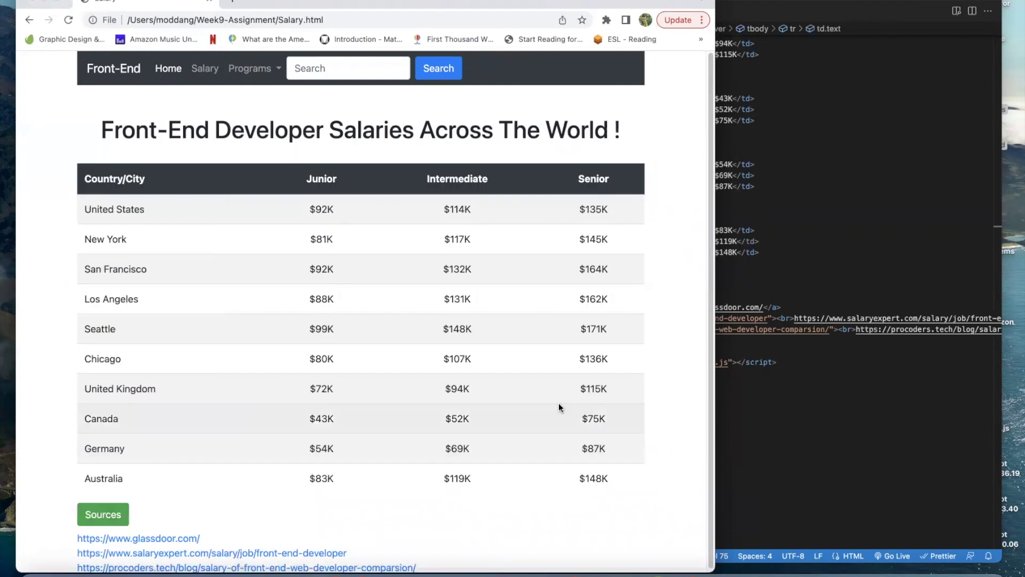
{"action": "left_click", "coordinate": [825, 424]}
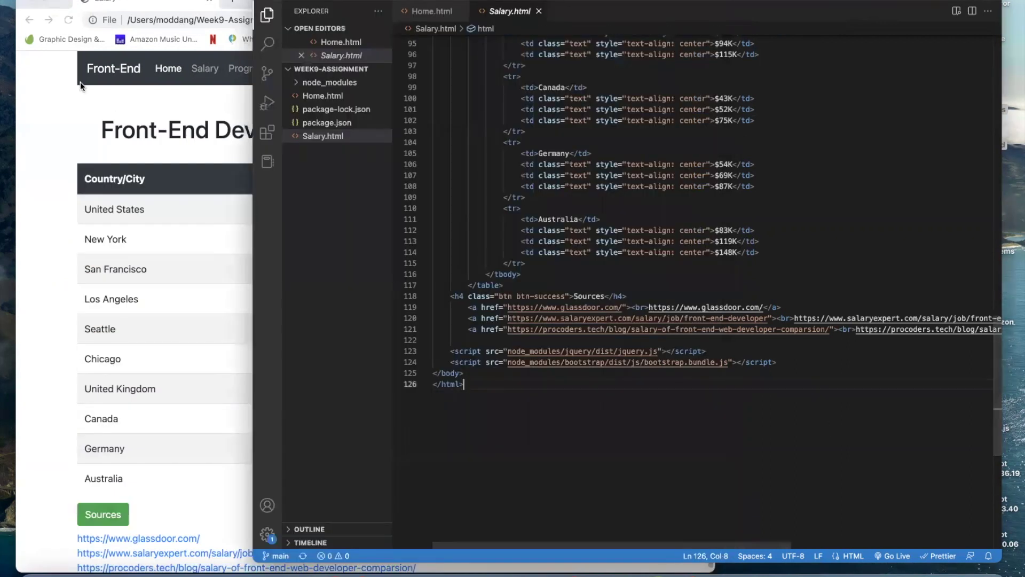